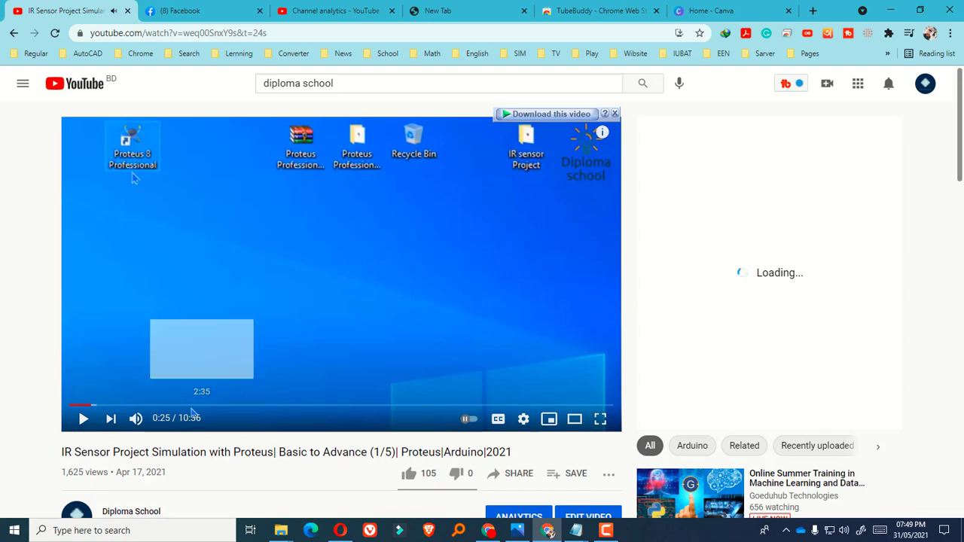
- Review the TubeBuddy statistics and tags beside the IR Sensor Project video and open the TubeBuddy overlay
scroll(162, 365, "down", 3)
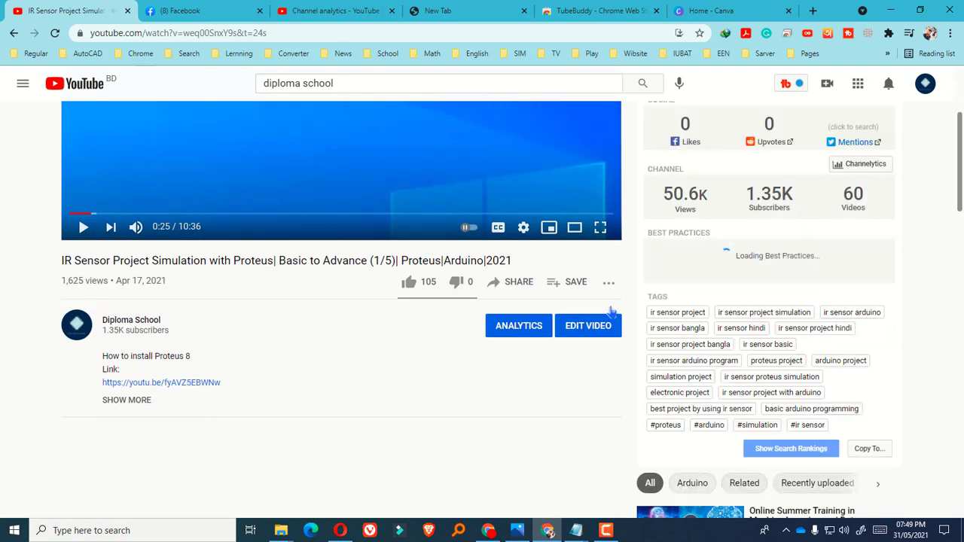
scroll(611, 312, "up", 2)
mouse_move(875, 205)
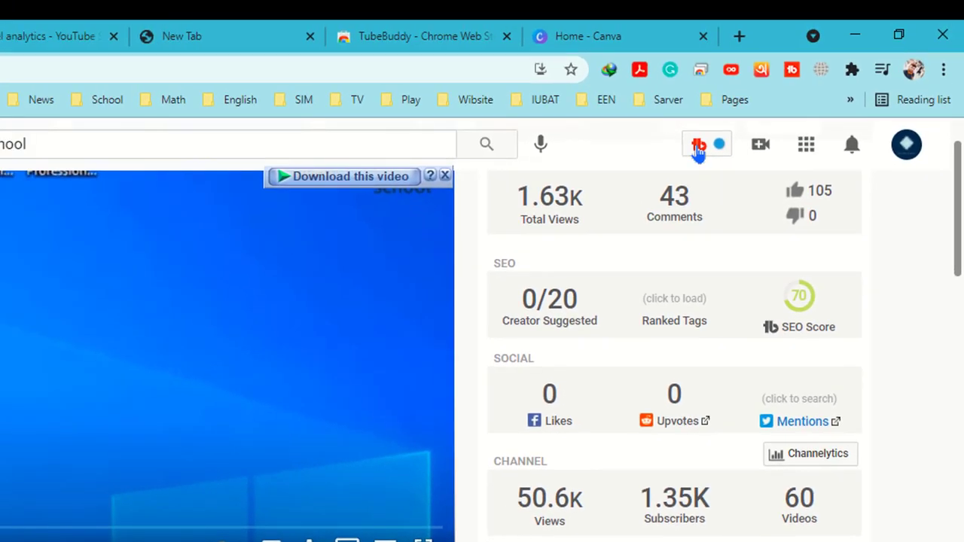
left_click(699, 147)
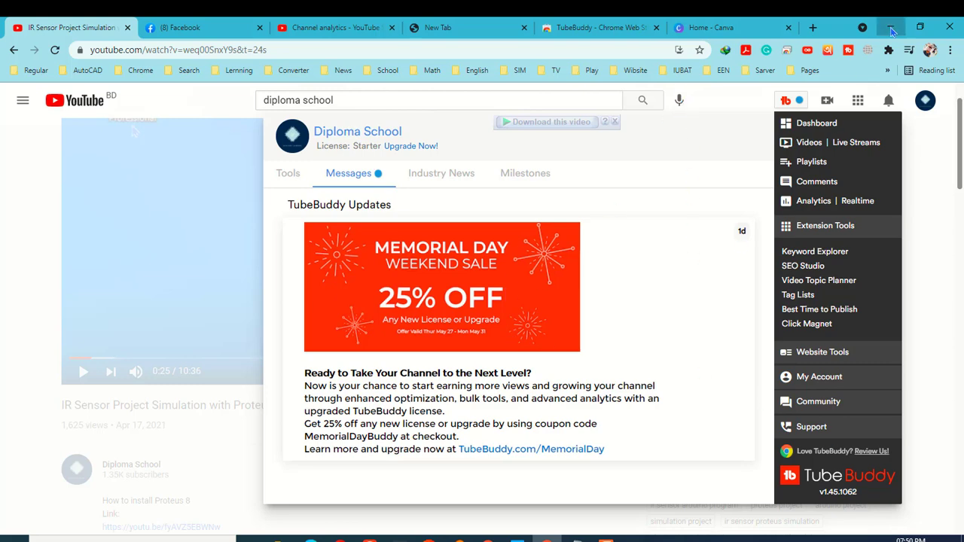
- Open the Work profile of Chrome from the folder of profile shortcuts, maximize its window and check its installed extensions
left_click(891, 28)
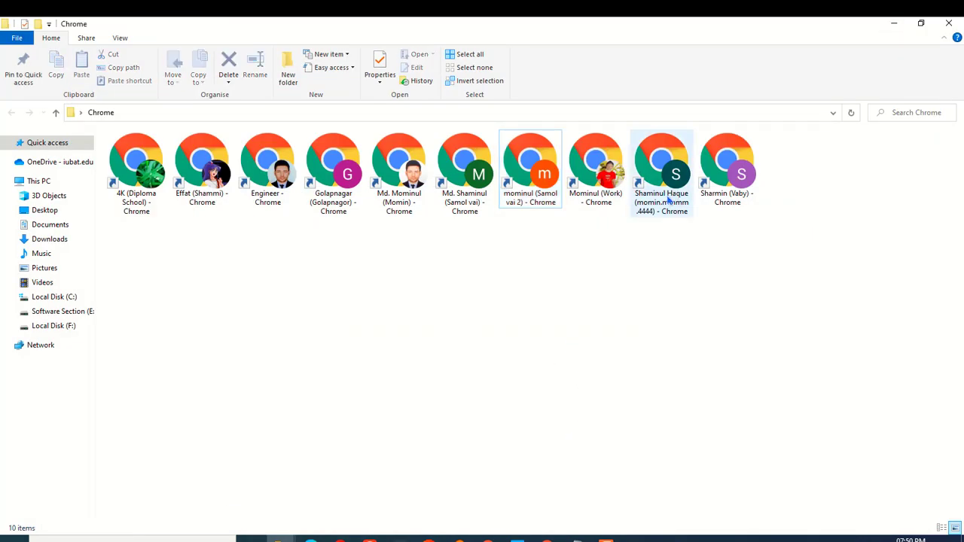
left_click(597, 198)
double_click(597, 198)
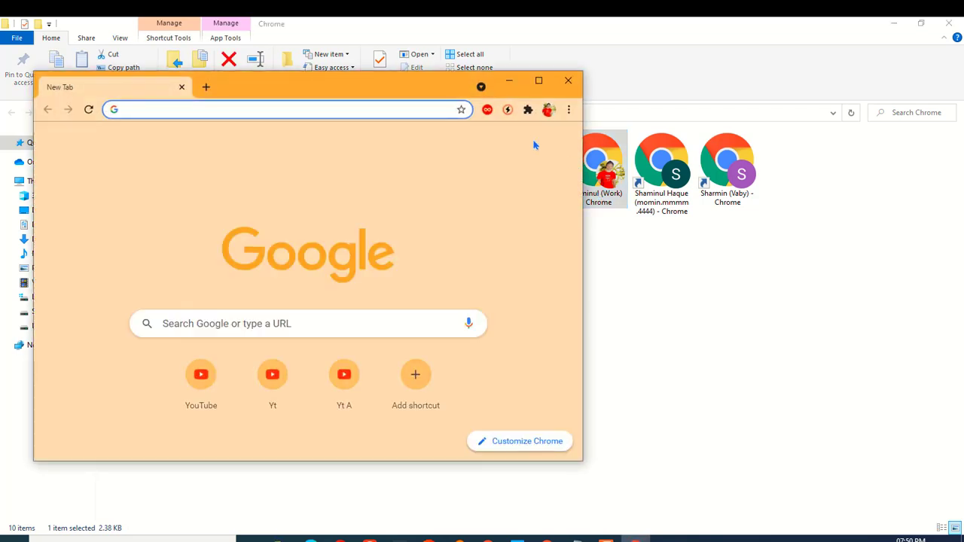
left_click(538, 80)
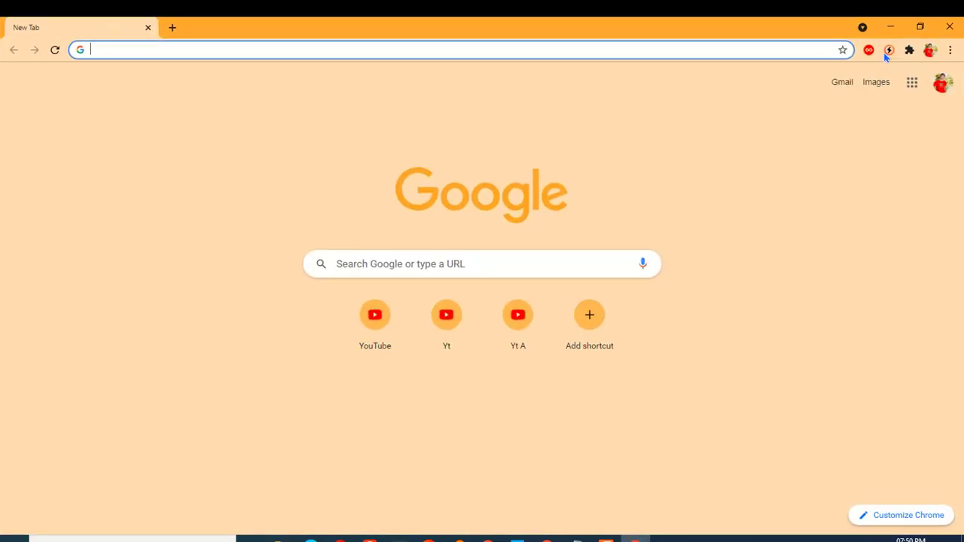
left_click(909, 51)
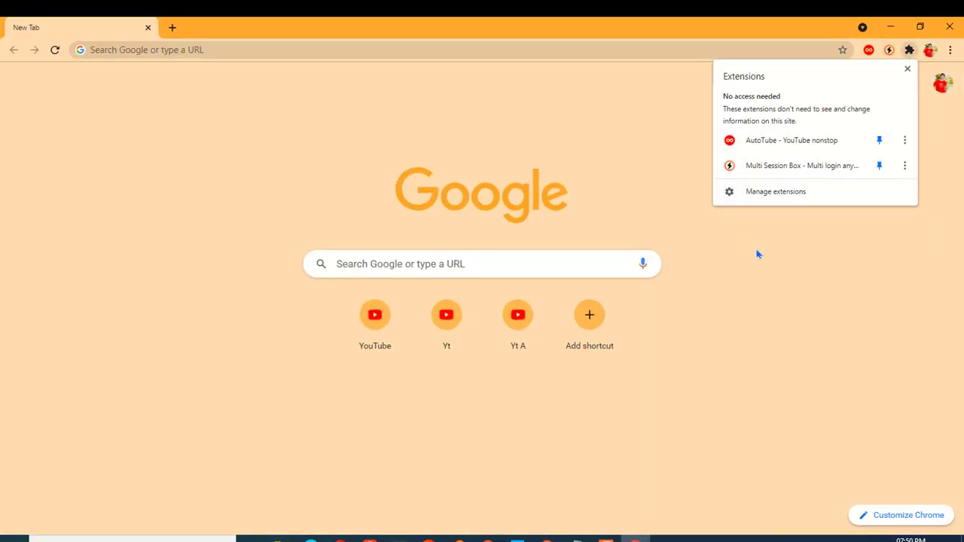
left_click(629, 210)
- Search Google for "chrome extension" and open the Extensions page of the Chrome Web Store
left_click(212, 50)
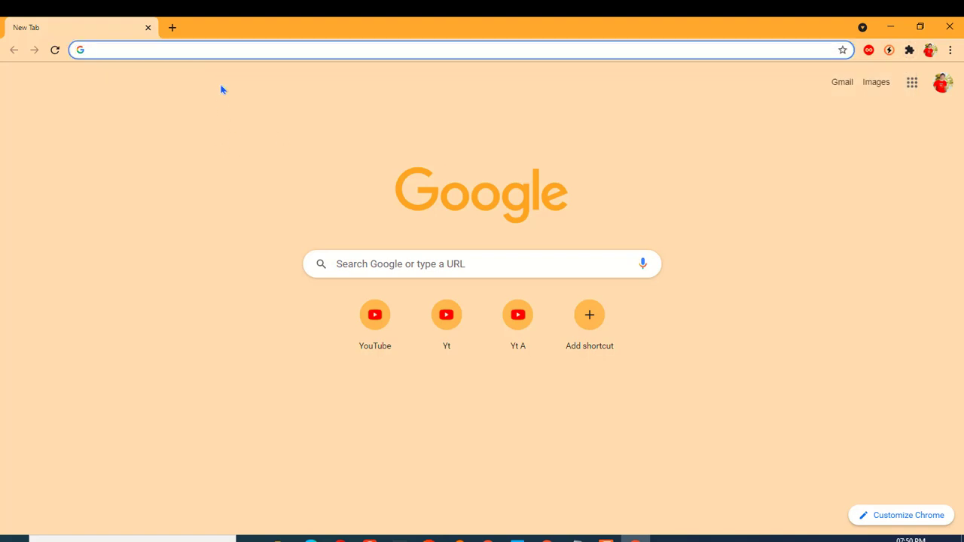
type("chrome ")
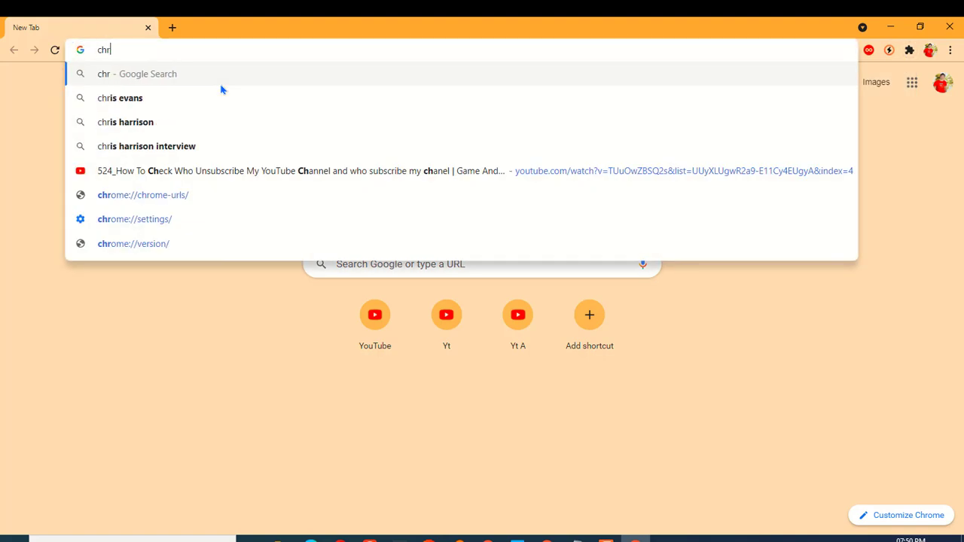
type("e")
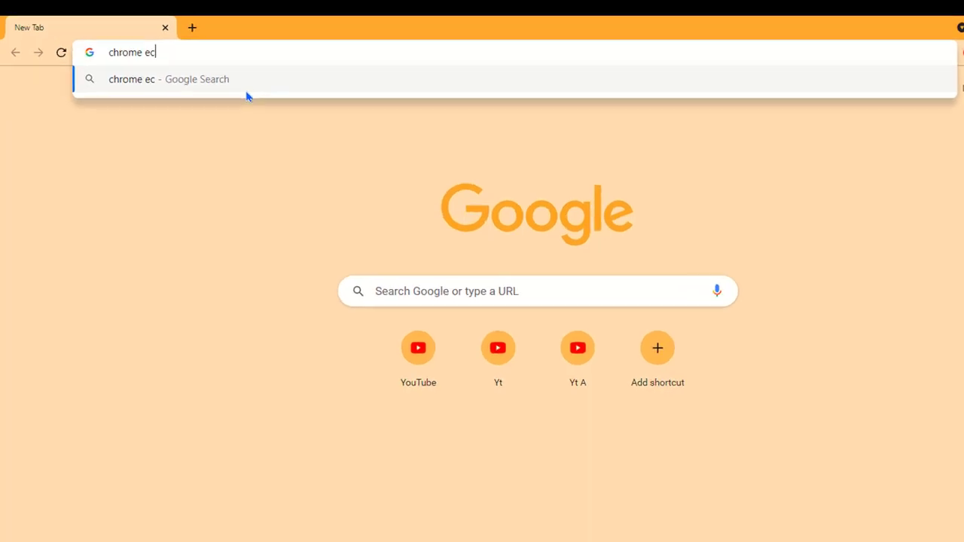
type("xtension")
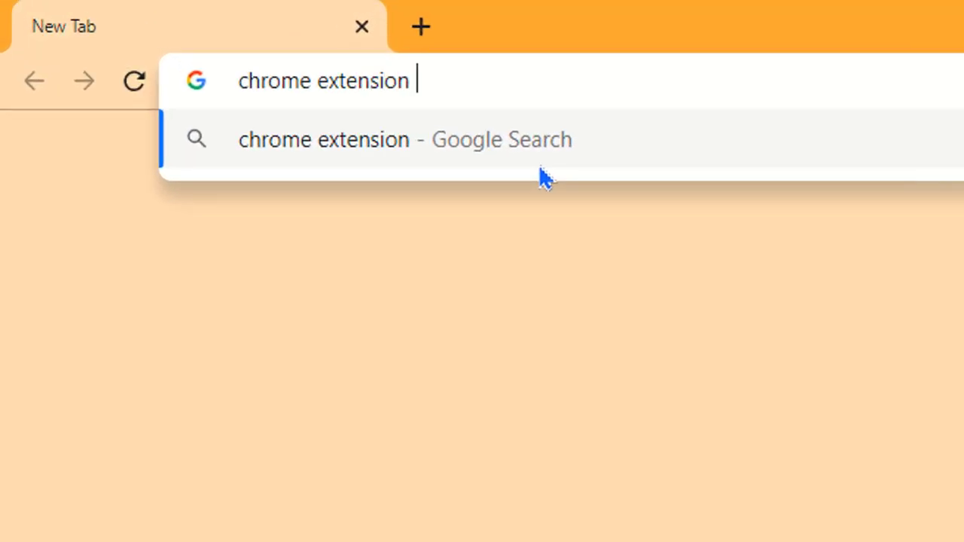
key("Return")
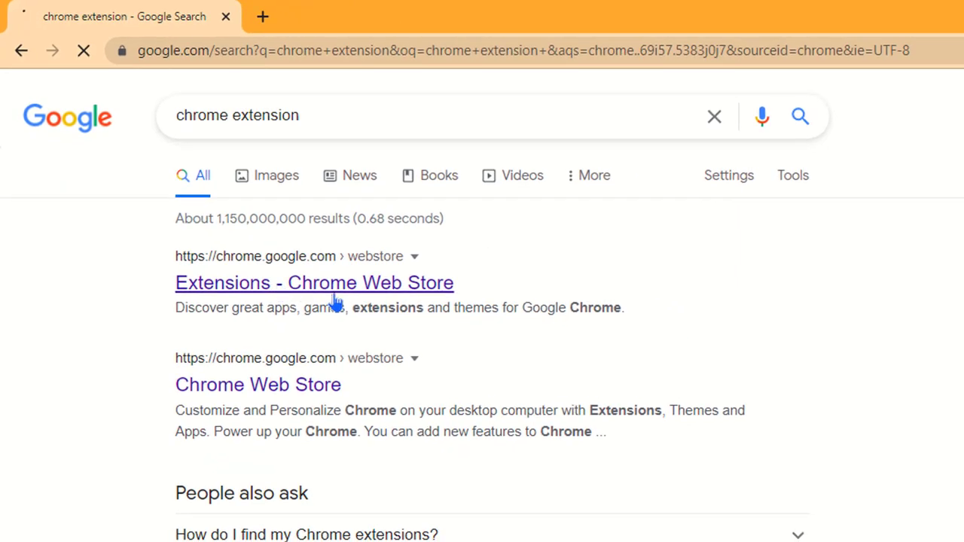
left_click(337, 293)
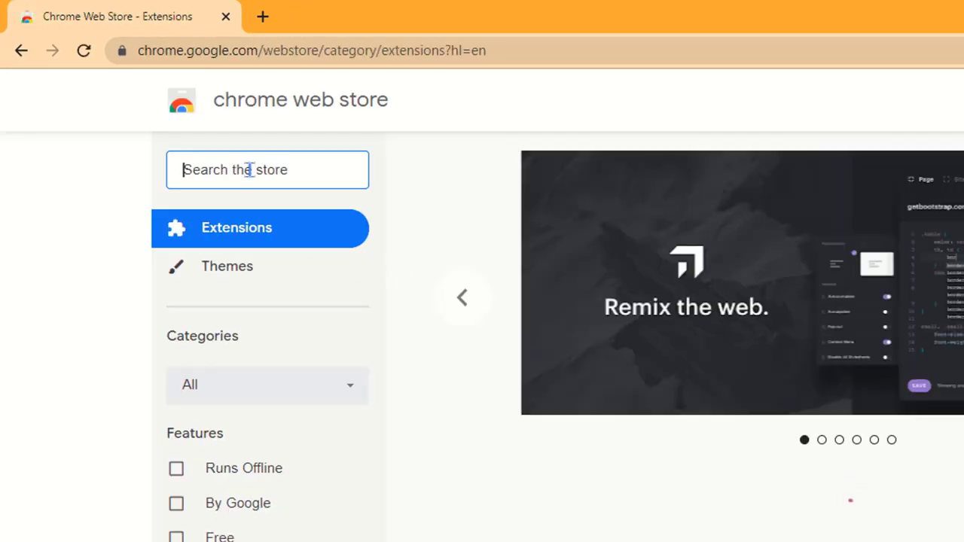
- Search the store for "tube buddy" and open the TubeBuddy extension's listing
type("tun")
key("BackSpace")
type("be")
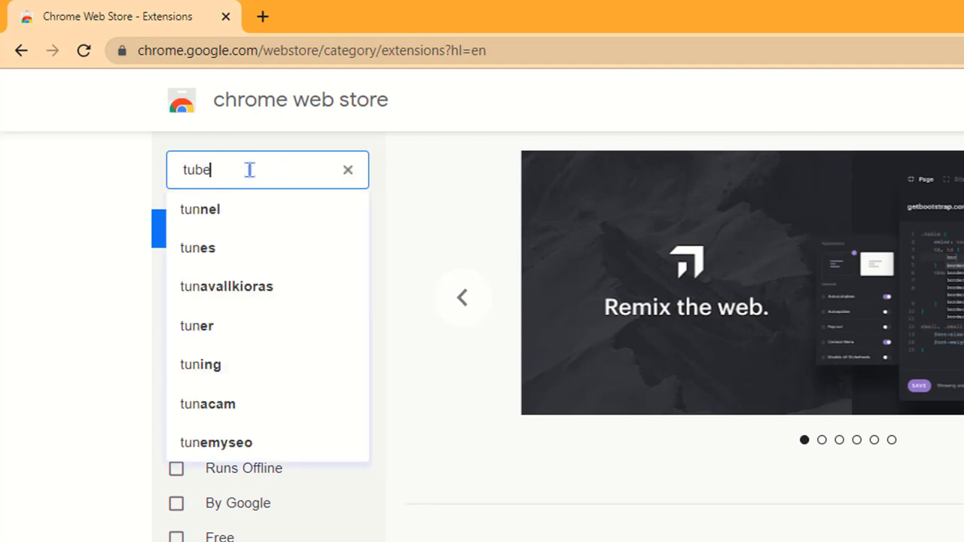
type(" bus")
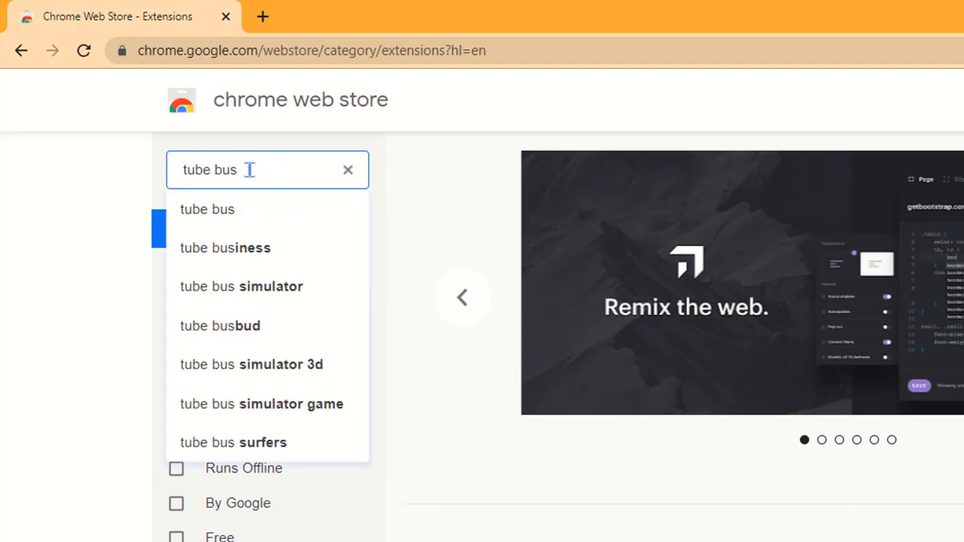
key("BackSpace")
type("ddy")
key("Return")
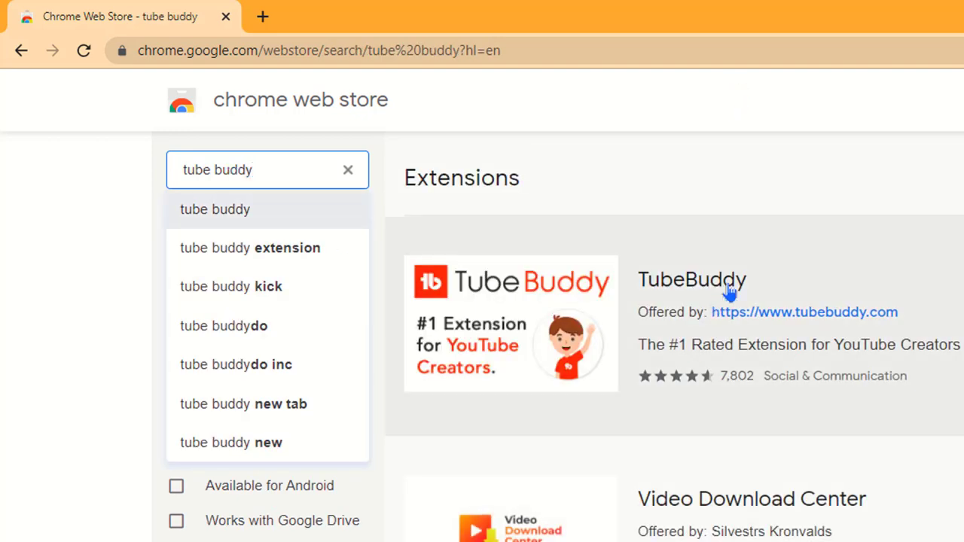
left_click(728, 291)
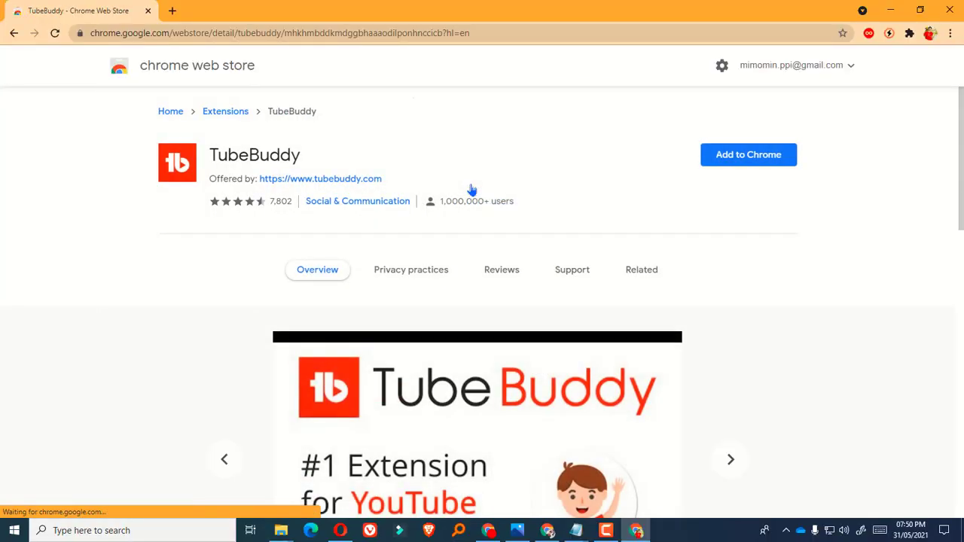
- Add the TubeBuddy extension to Chrome and pin it
left_click(727, 156)
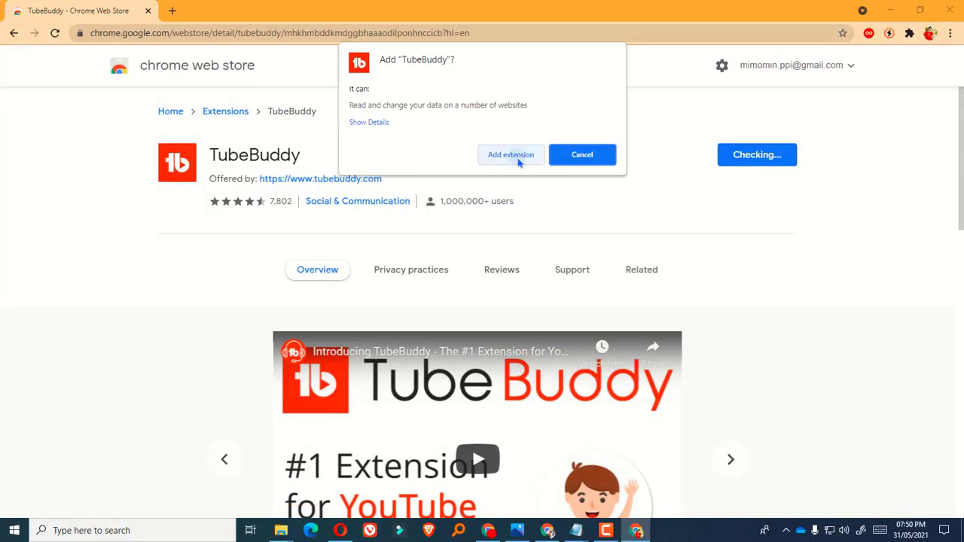
left_click(518, 158)
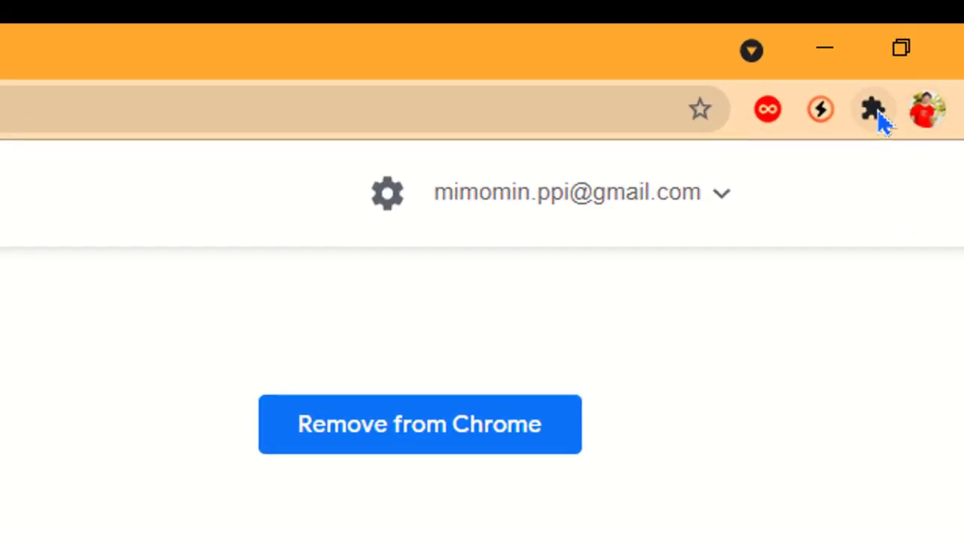
left_click(877, 110)
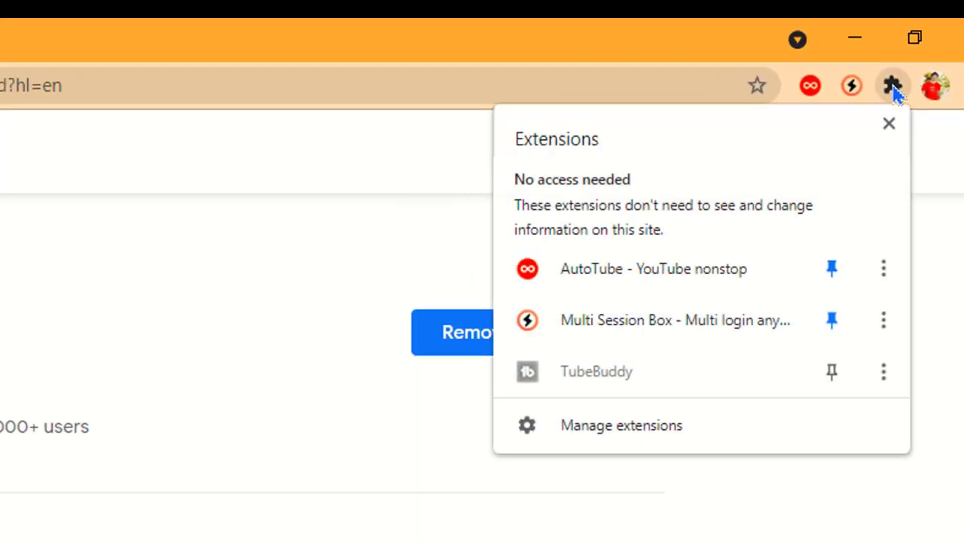
left_click(856, 312)
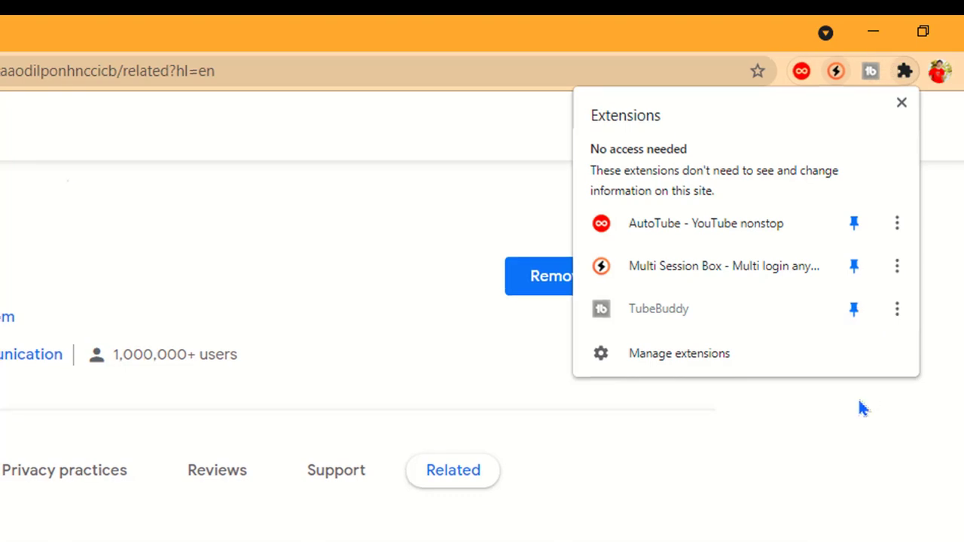
left_click(860, 406)
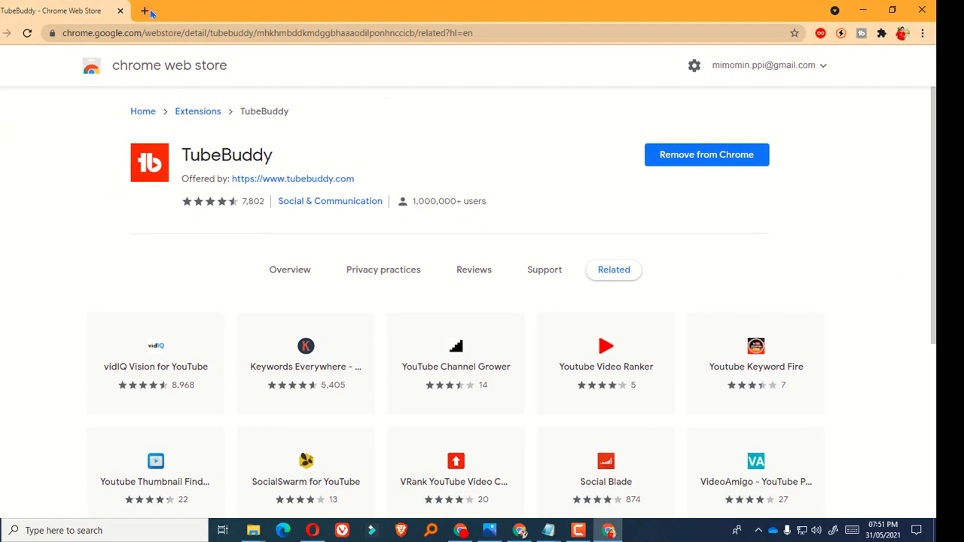
- Replace the Chrome Web Store tab with YouTube and compare TubeBuddy's status there with a blank tab
left_click(147, 11)
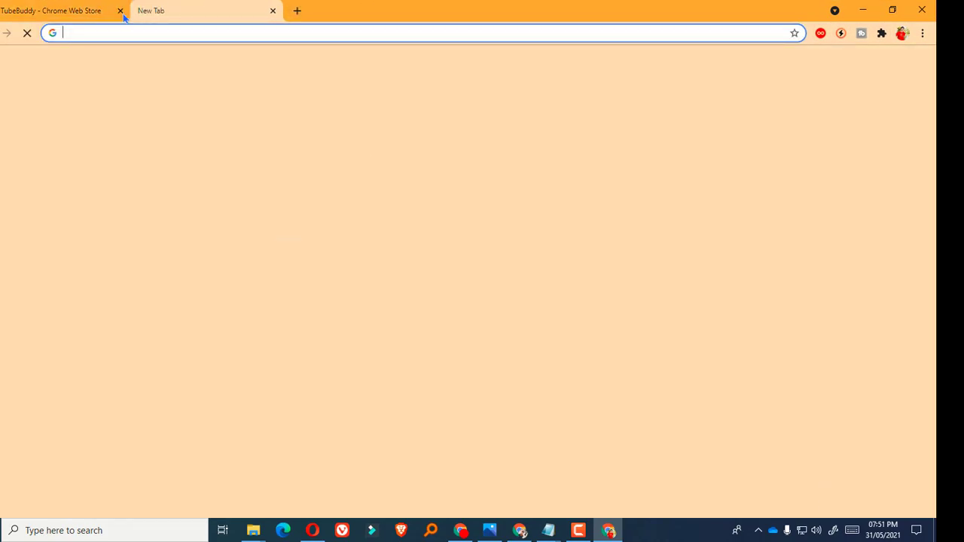
left_click(120, 11)
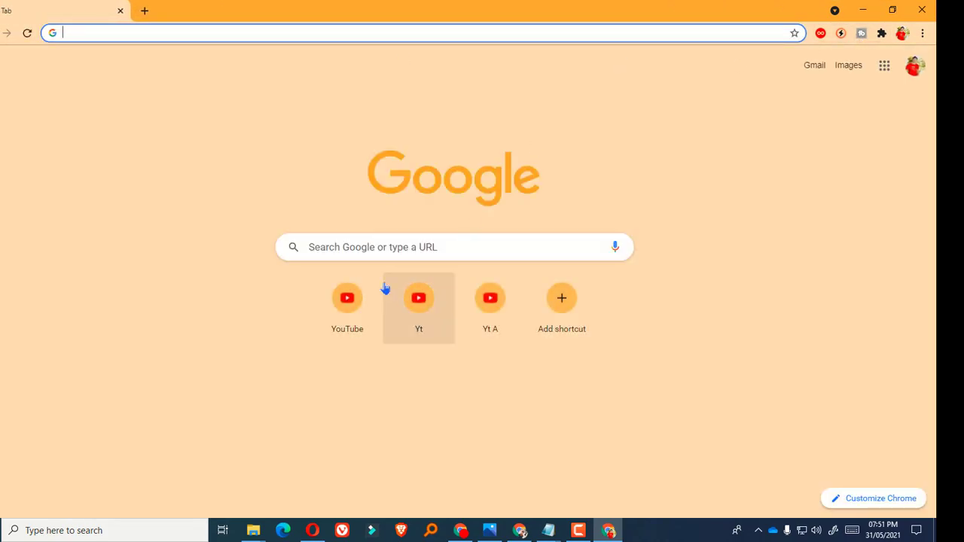
left_click(352, 315)
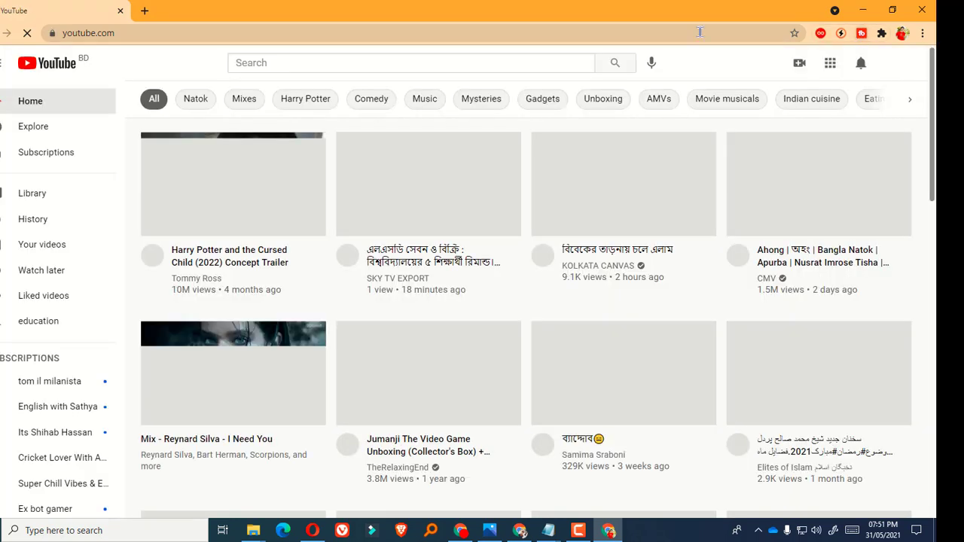
left_click(144, 10)
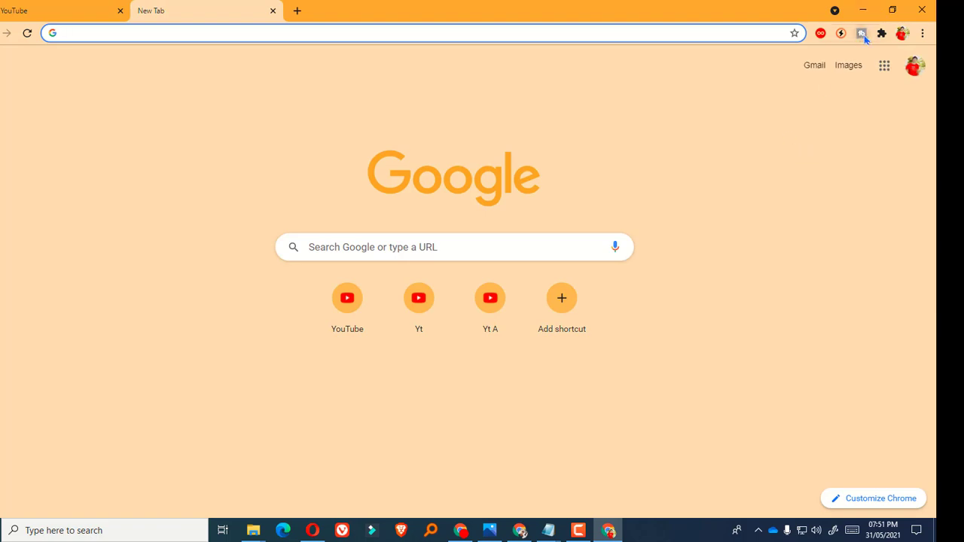
left_click(105, 11)
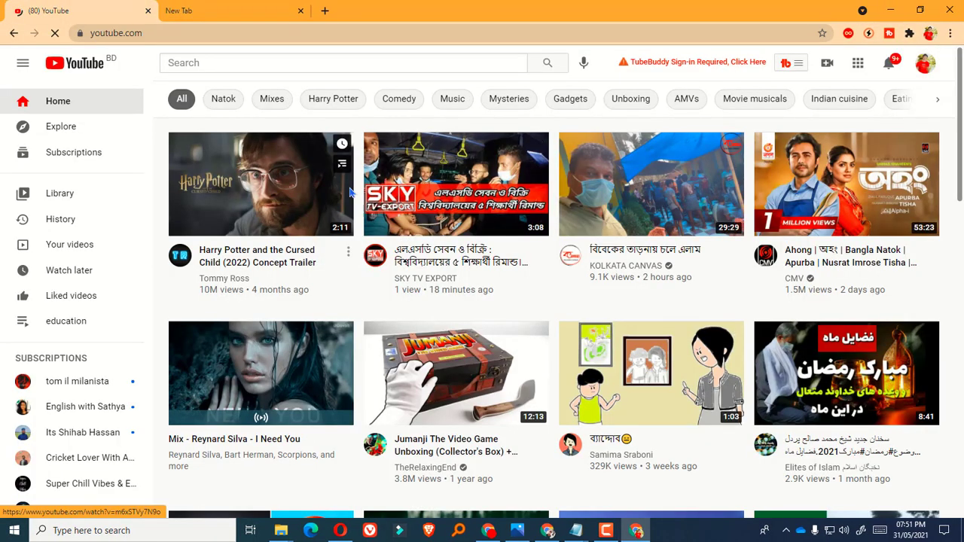
- Agree to TubeBuddy's Privacy Policy and Terms of Use and start signing in with YouTube
left_click(685, 64)
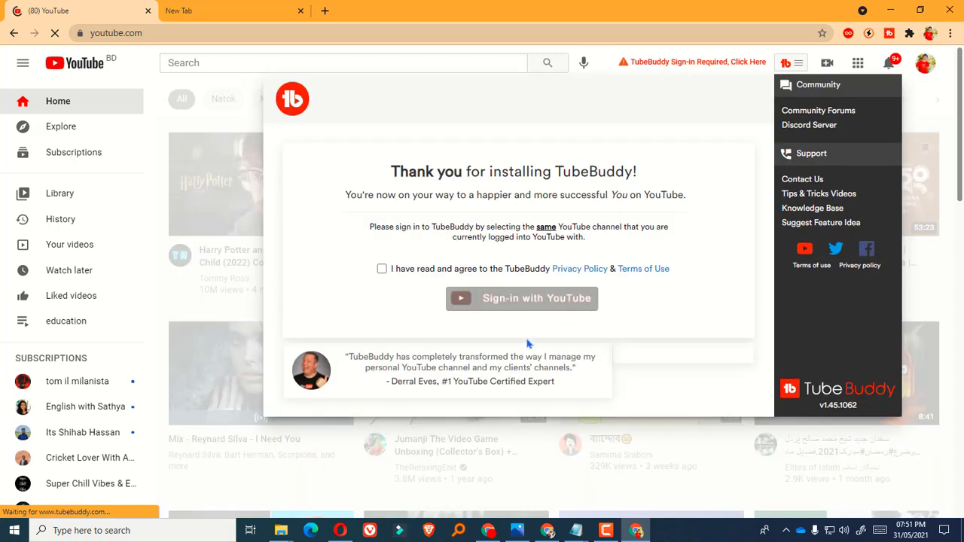
left_click(382, 269)
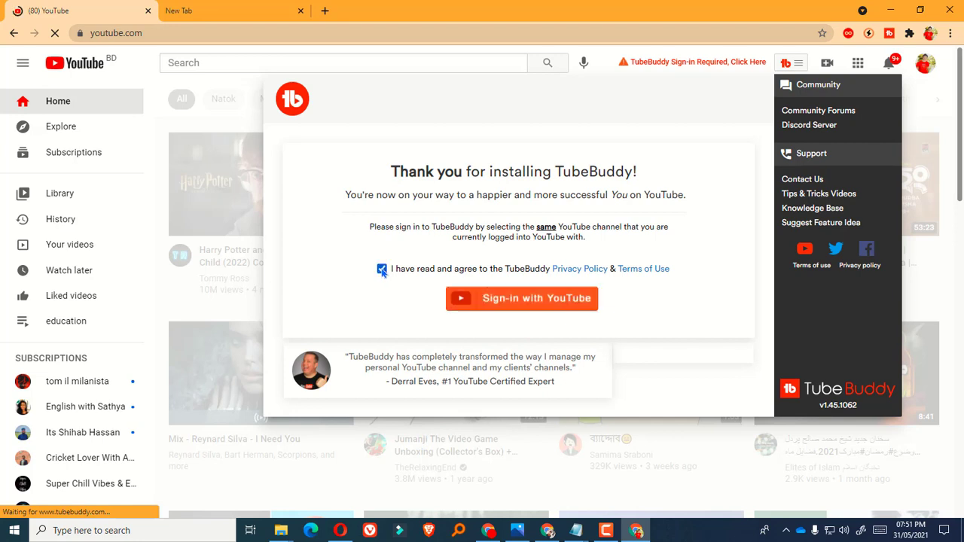
left_click(541, 307)
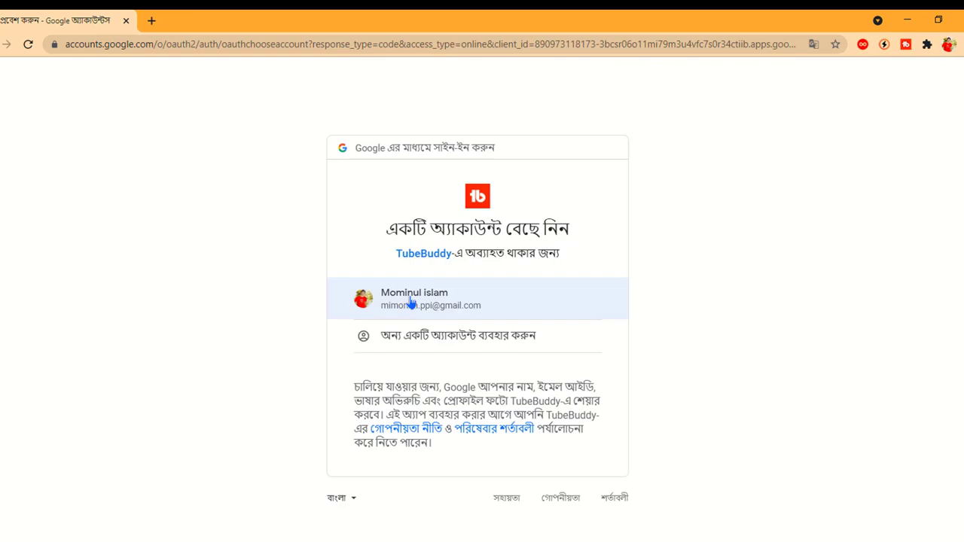
- Choose the Google account and its YouTube channel for TubeBuddy and allow the requested access
left_click(410, 302)
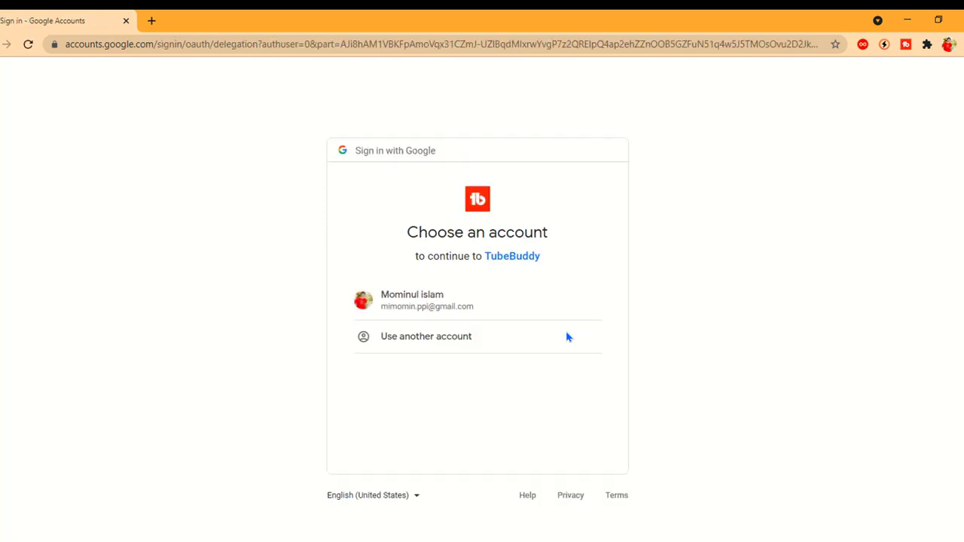
left_click(426, 305)
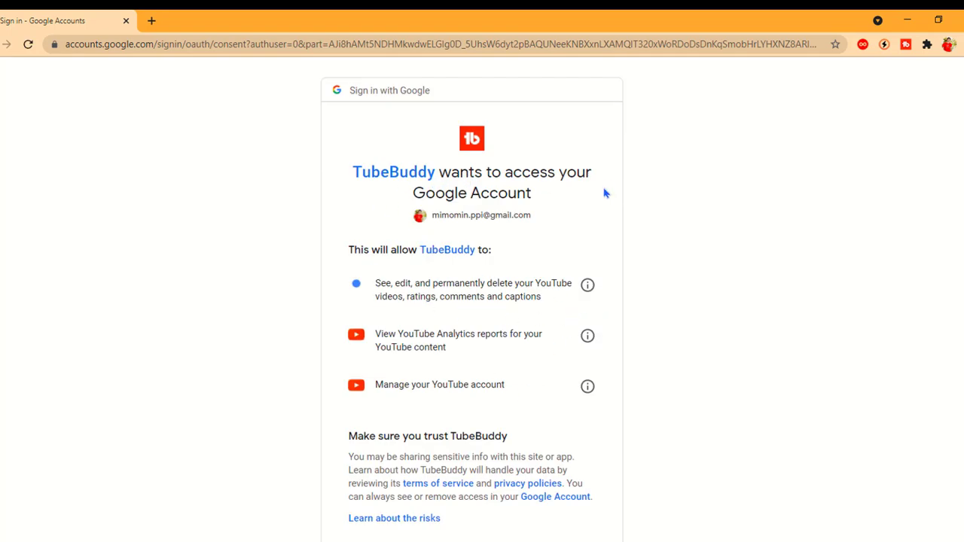
scroll(525, 240, "down", 3)
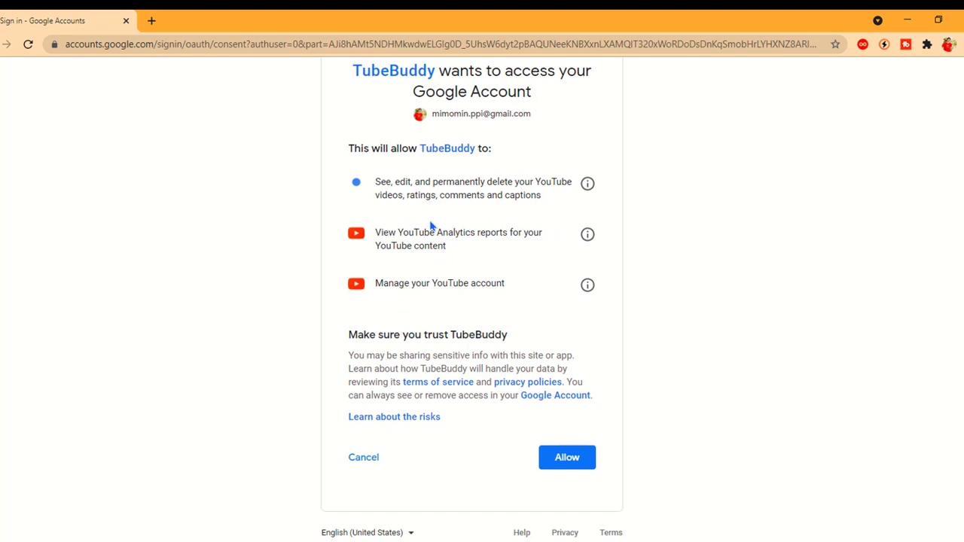
left_click(565, 460)
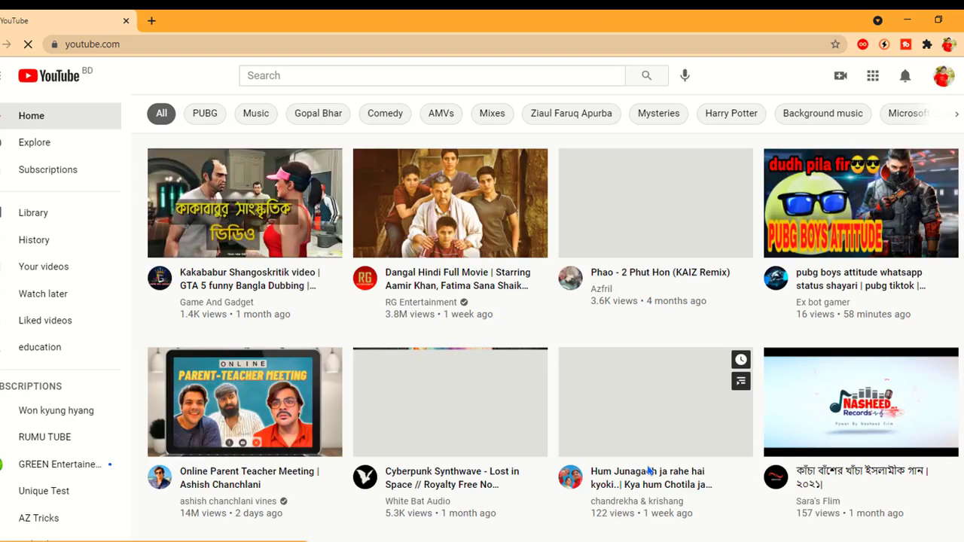
mouse_move(428, 308)
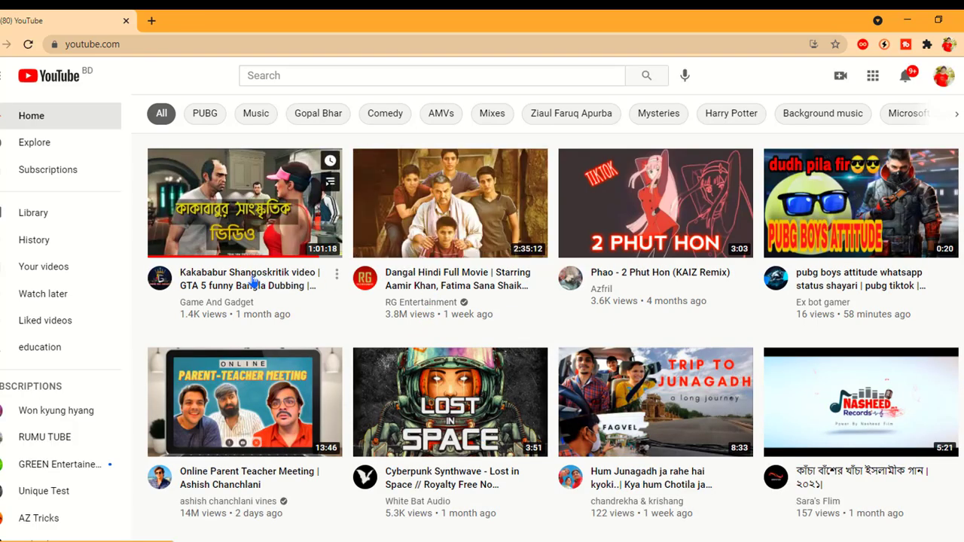
- Open the "Hum Junagadh ja rahe hai kyoki" video from the YouTube home page and examine its TubeBuddy Videolytics and SEO score breakdown
scroll(293, 301, "down", 3)
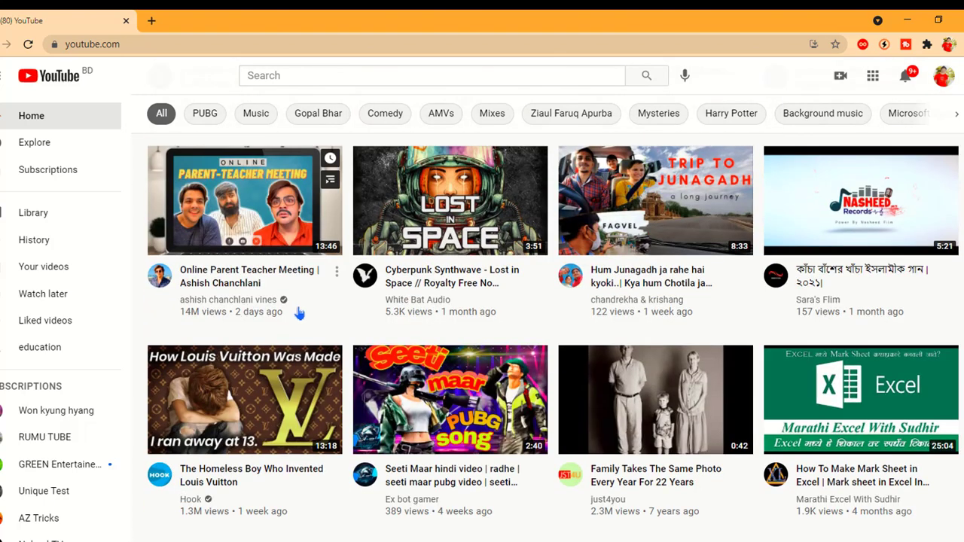
left_click(614, 283)
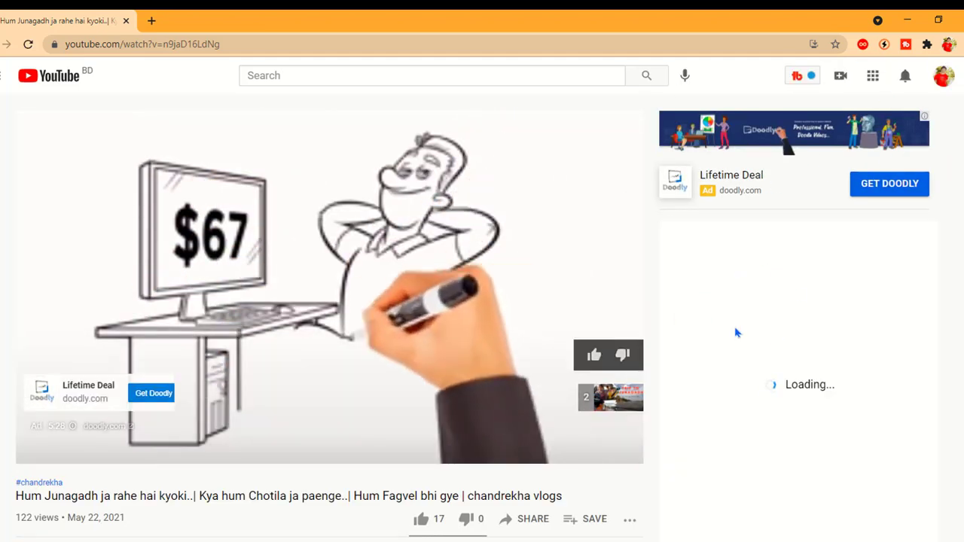
scroll(737, 332, "down", 2)
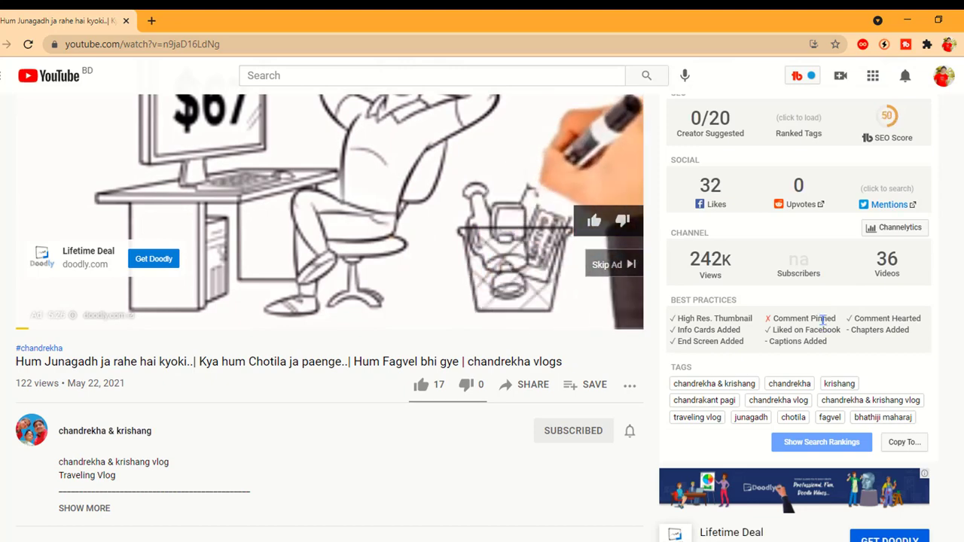
scroll(823, 320, "up", 2)
mouse_move(906, 269)
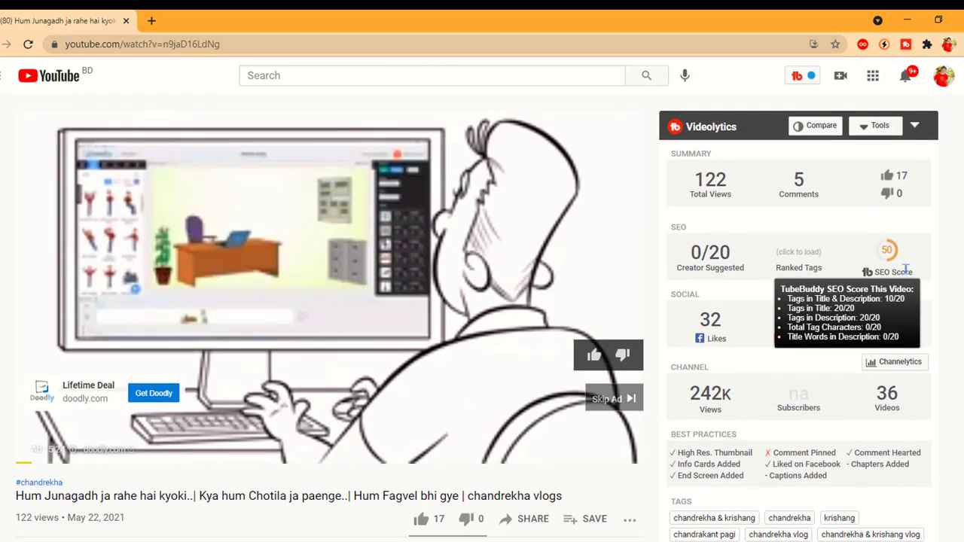
- Review the video's TubeBuddy tags and its full description against the SEO score details
scroll(828, 331, "down", 3)
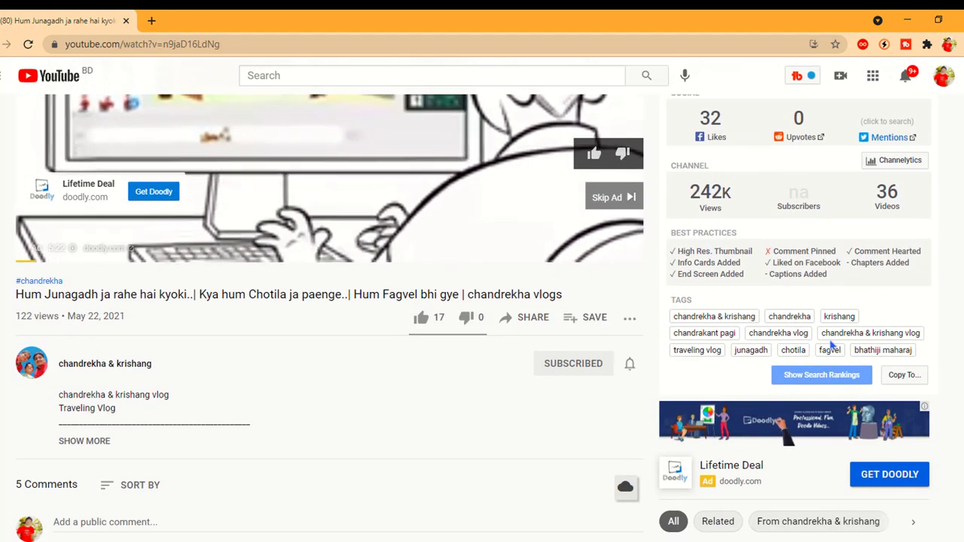
left_click(87, 446)
scroll(123, 408, "down", 3)
scroll(213, 439, "up", 6)
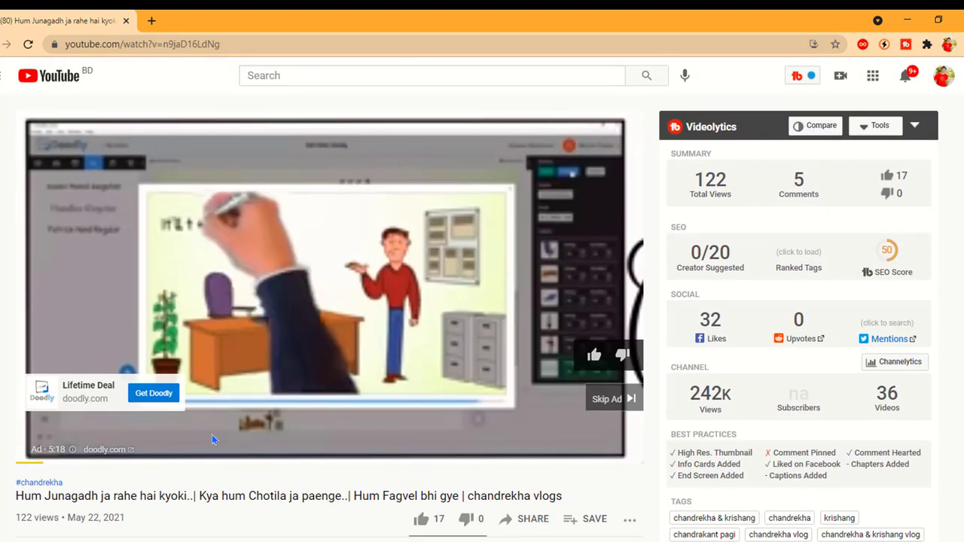
mouse_move(913, 272)
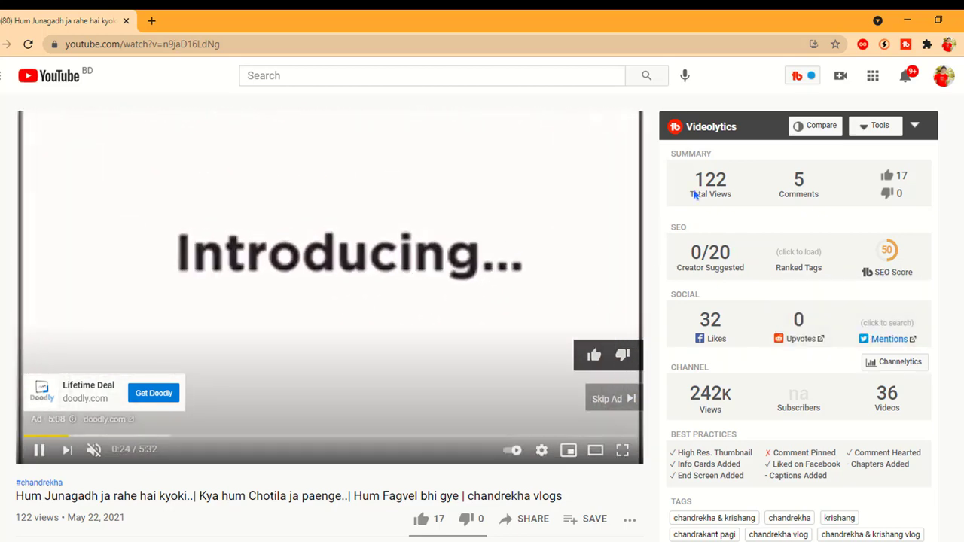
- Return to the YouTube home page and check which management options Chrome offers for the TubeBuddy extension
right_click(906, 45)
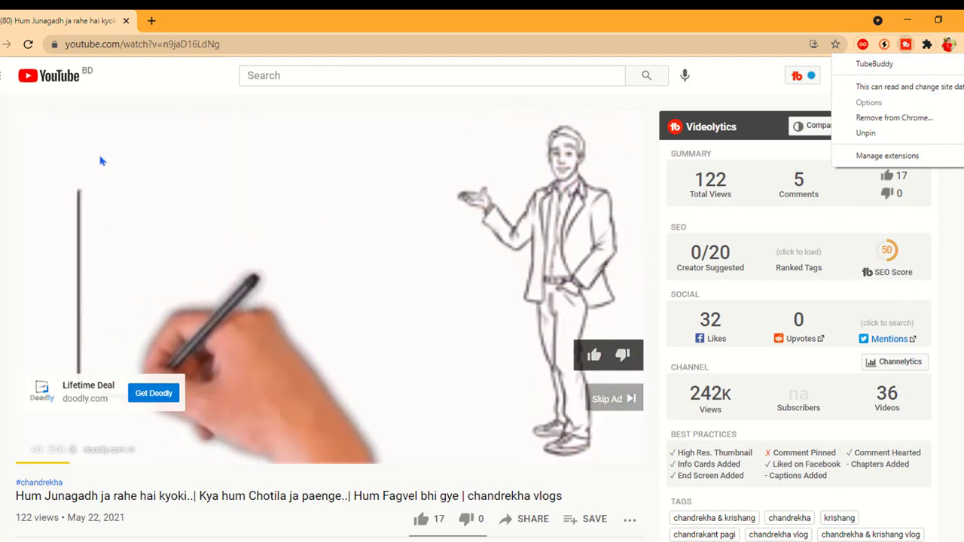
left_click(34, 78)
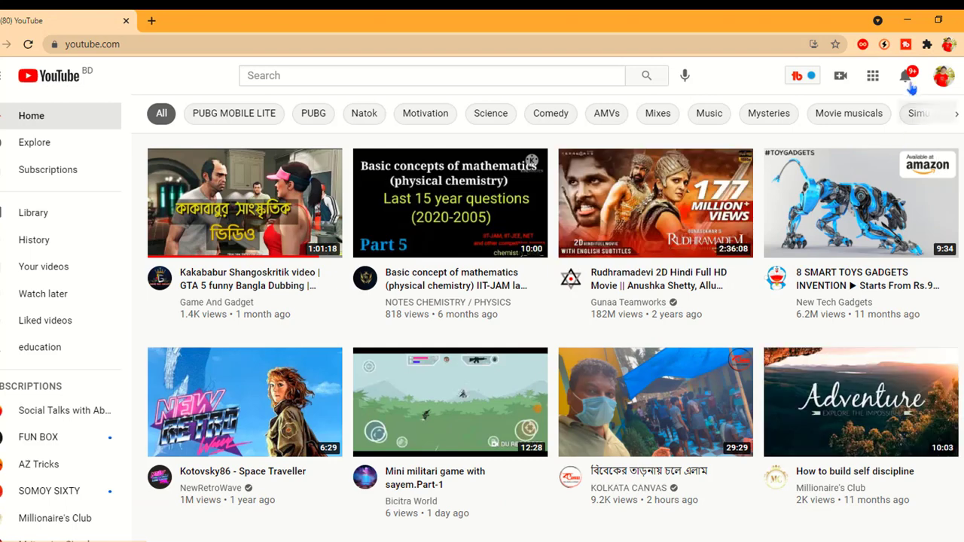
right_click(908, 45)
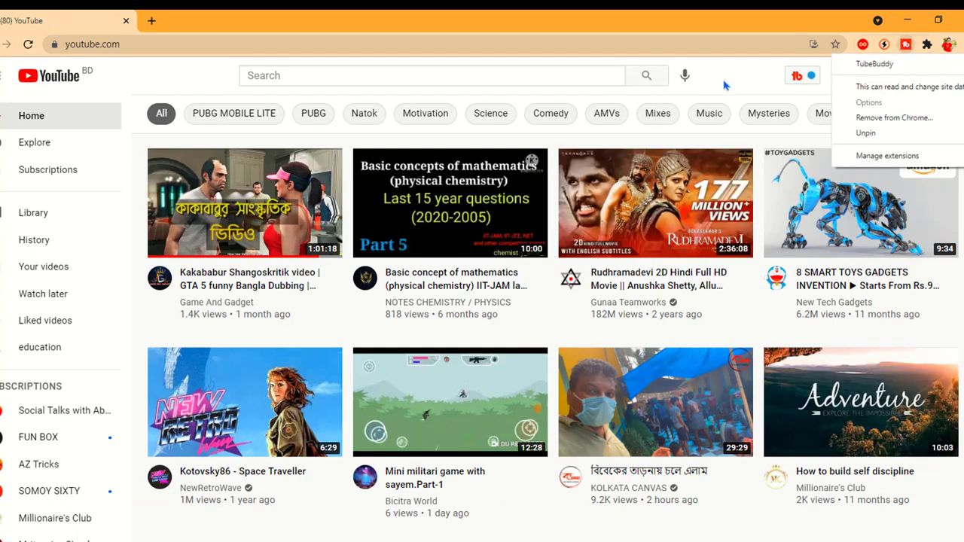
left_click(778, 100)
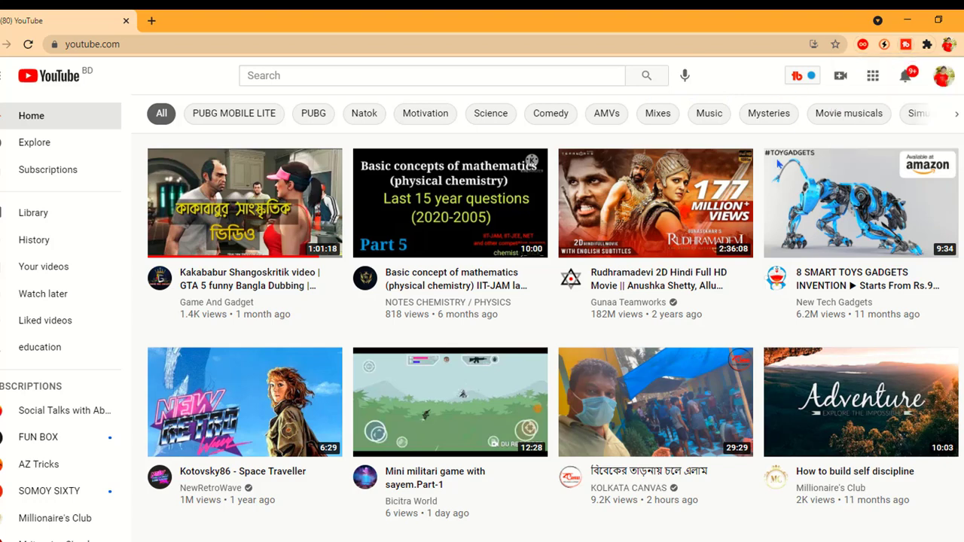